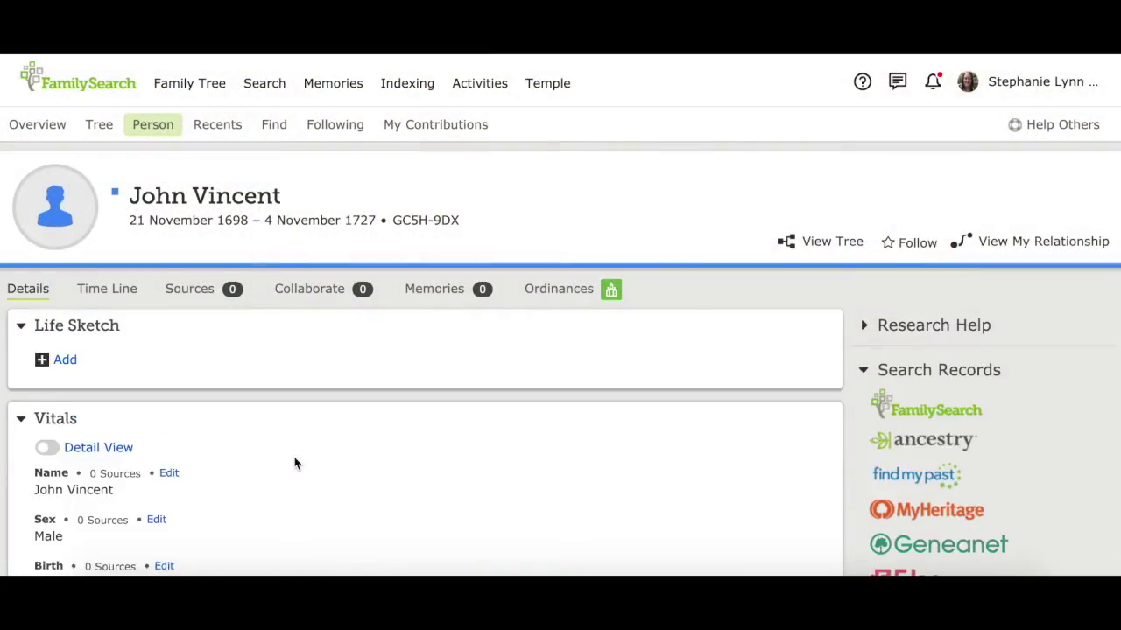
# Show the ancestor's Ordinances list, with baptism through sealing to parents marked Ready
pyautogui.scroll(-6, 295, 464)
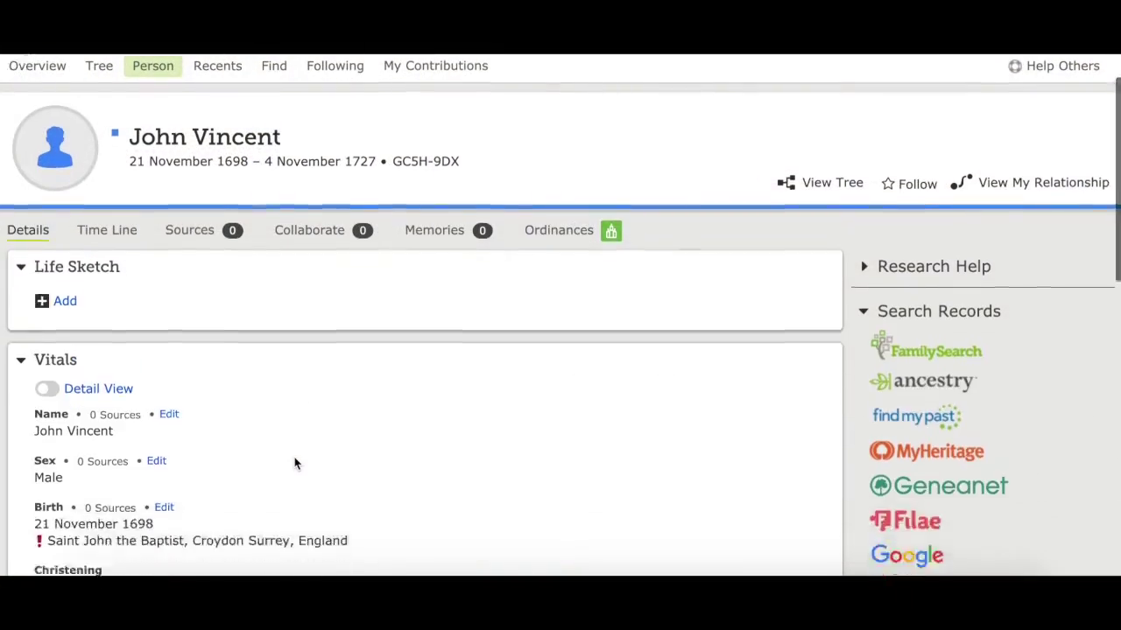
pyautogui.scroll(-4, 295, 464)
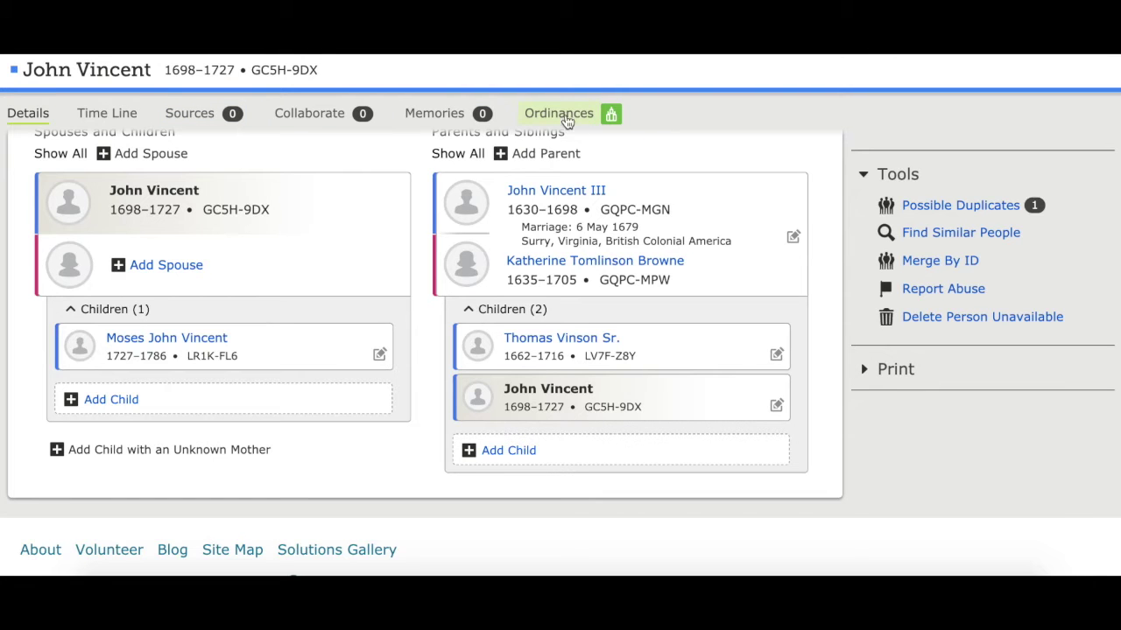
pyautogui.scroll(1, 564, 120)
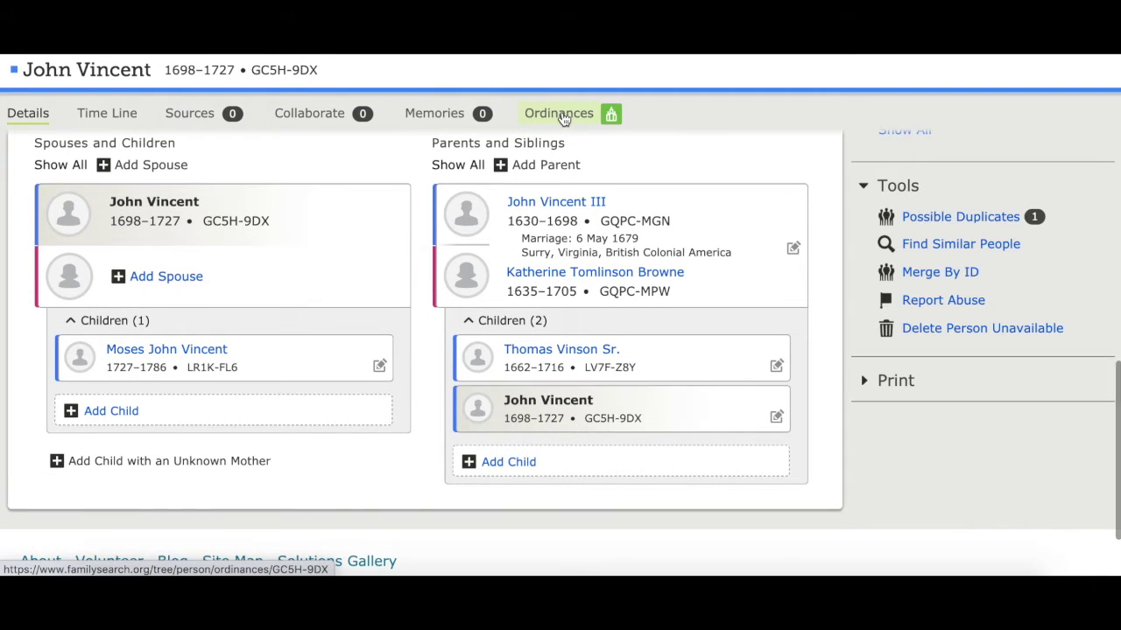
pyautogui.scroll(3, 564, 120)
pyautogui.click(564, 117)
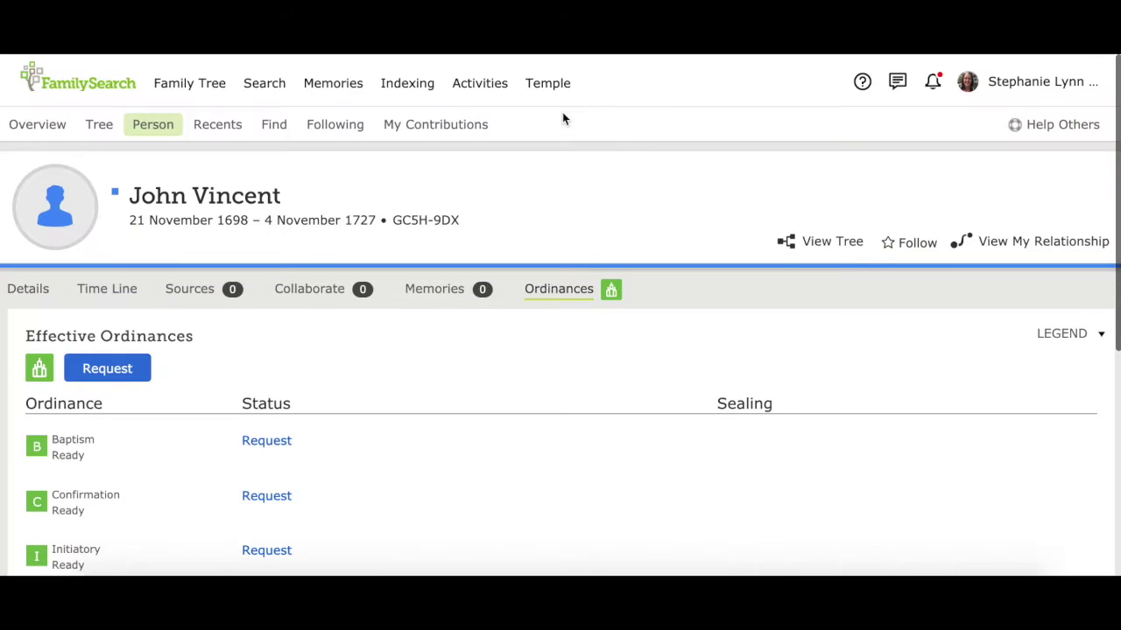
pyautogui.scroll(-2, 382, 412)
pyautogui.scroll(-1, 381, 412)
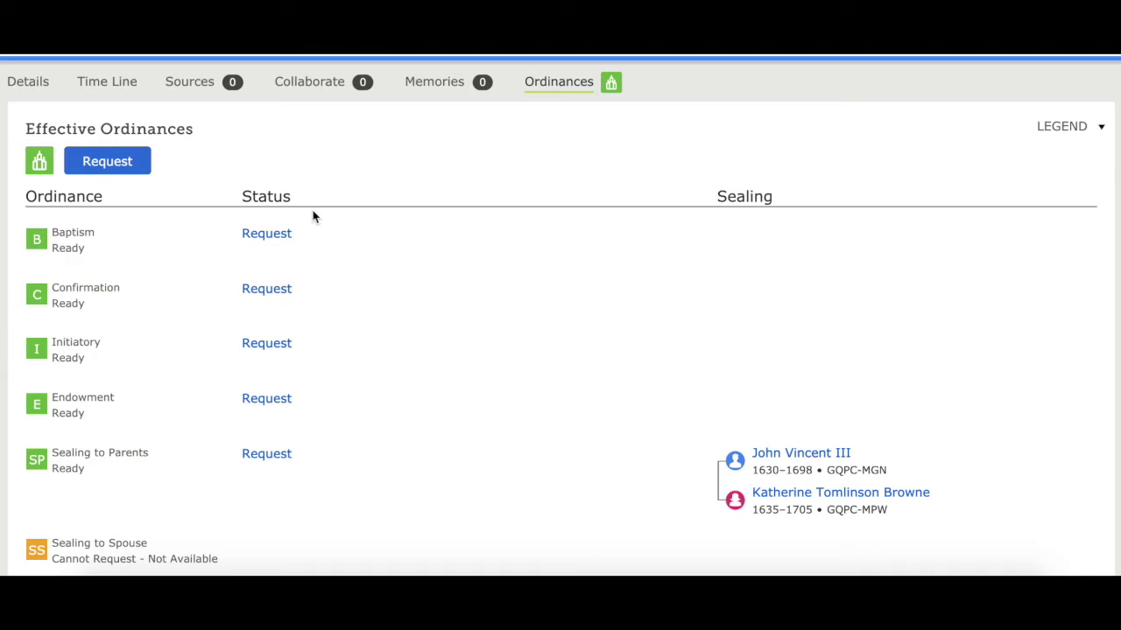
# From the ancestor's Details page, bring up his Possible Duplicates under Tools
pyautogui.click(26, 86)
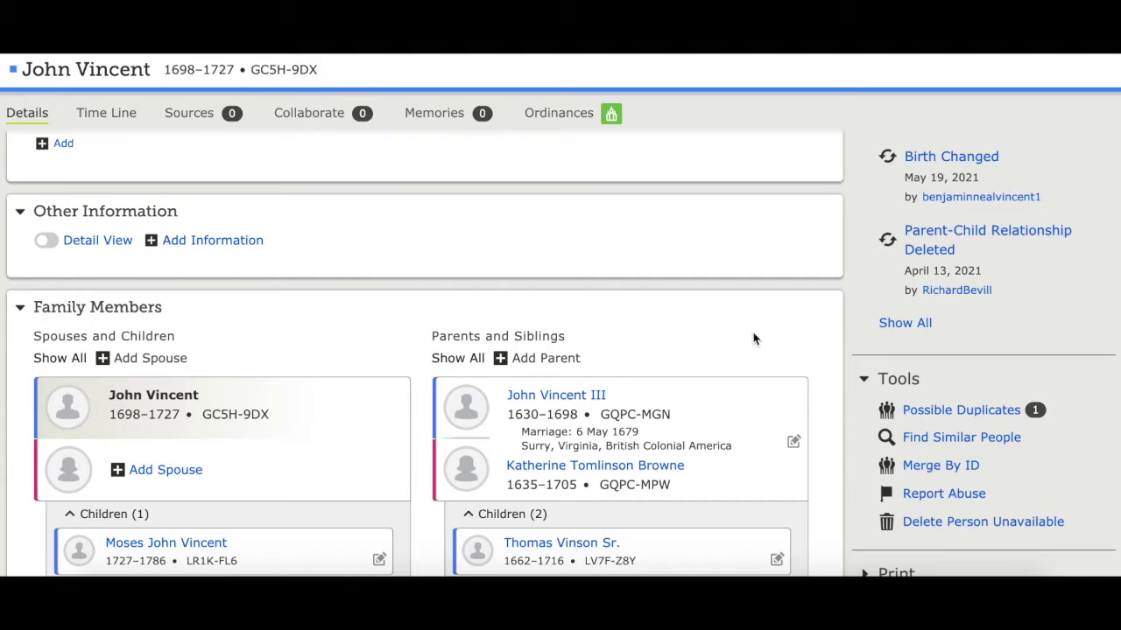
pyautogui.click(965, 410)
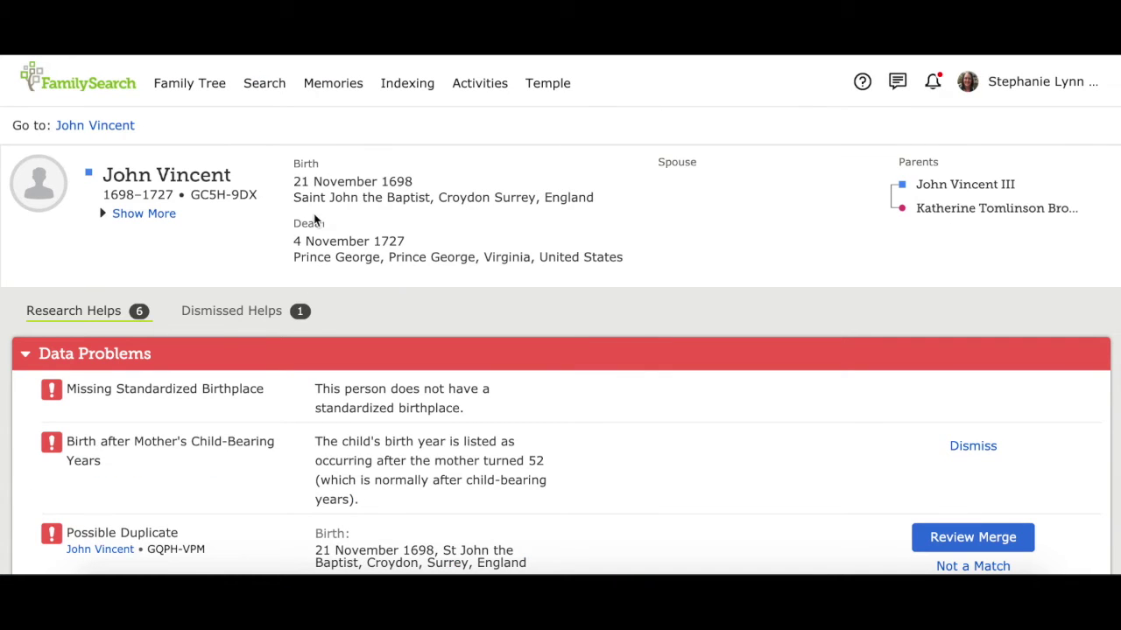
# Start Review Merge on the Possible Duplicate entry under Data Problems
pyautogui.scroll(-3, 428, 257)
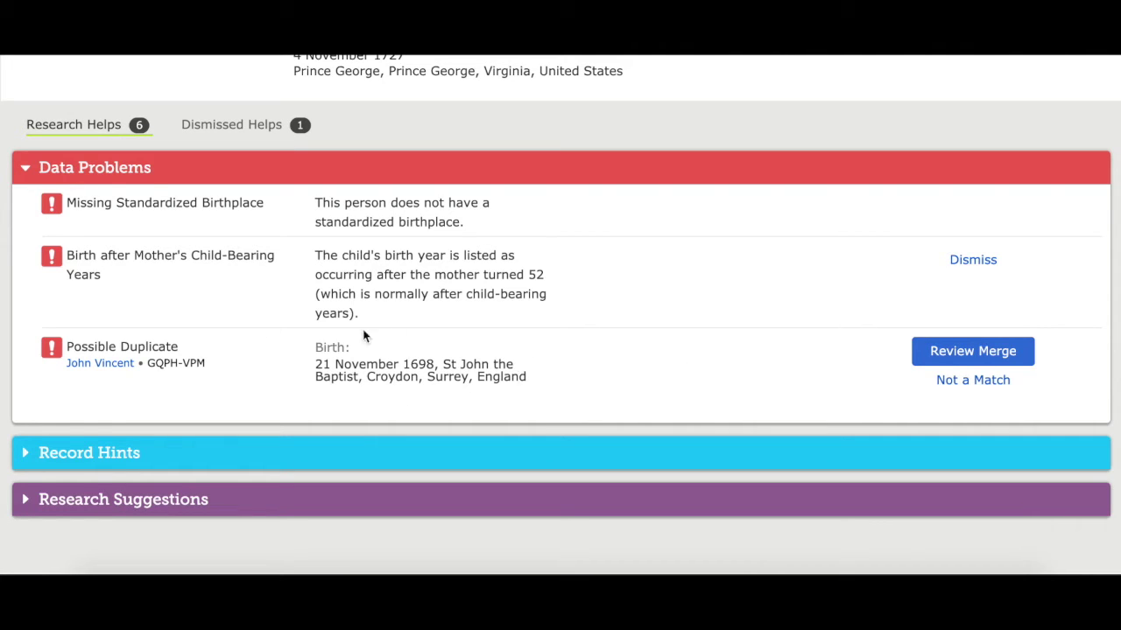
pyautogui.scroll(1, 283, 382)
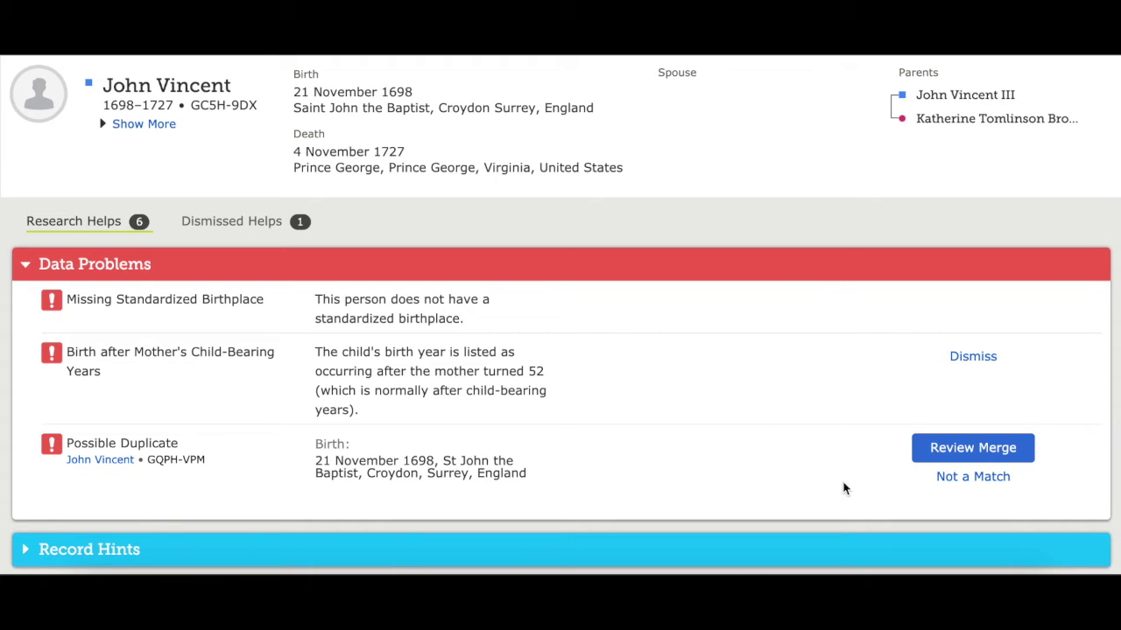
pyautogui.click(952, 451)
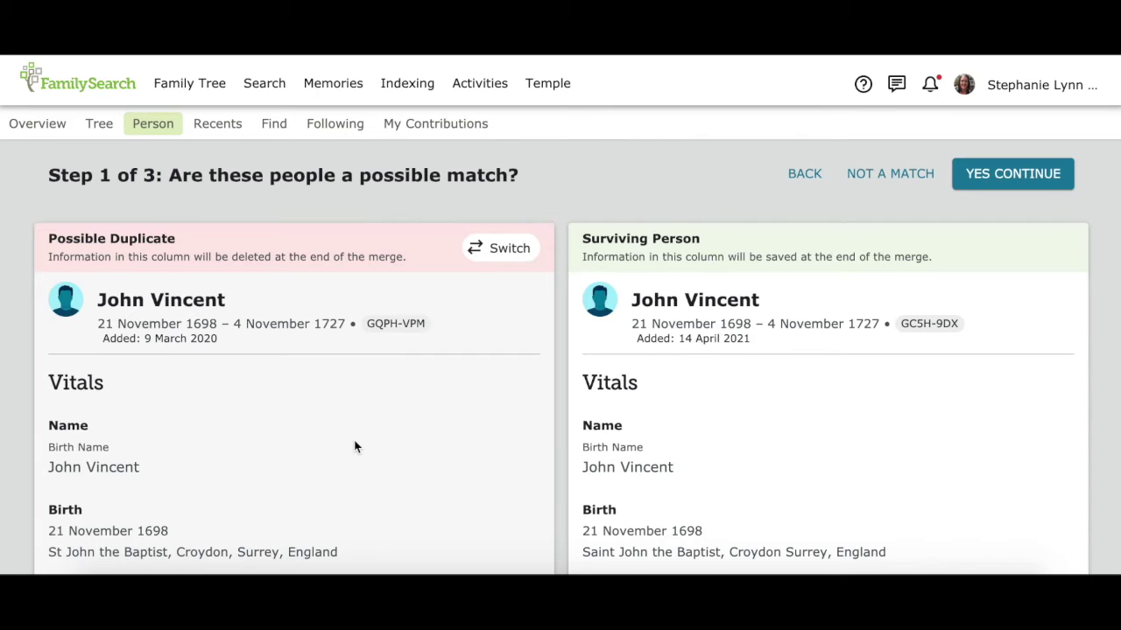
# Compare both records' Vitals, Other Information, Family and Sources, noting the duplicate's three MyHeritage sources
pyautogui.scroll(-1, 355, 447)
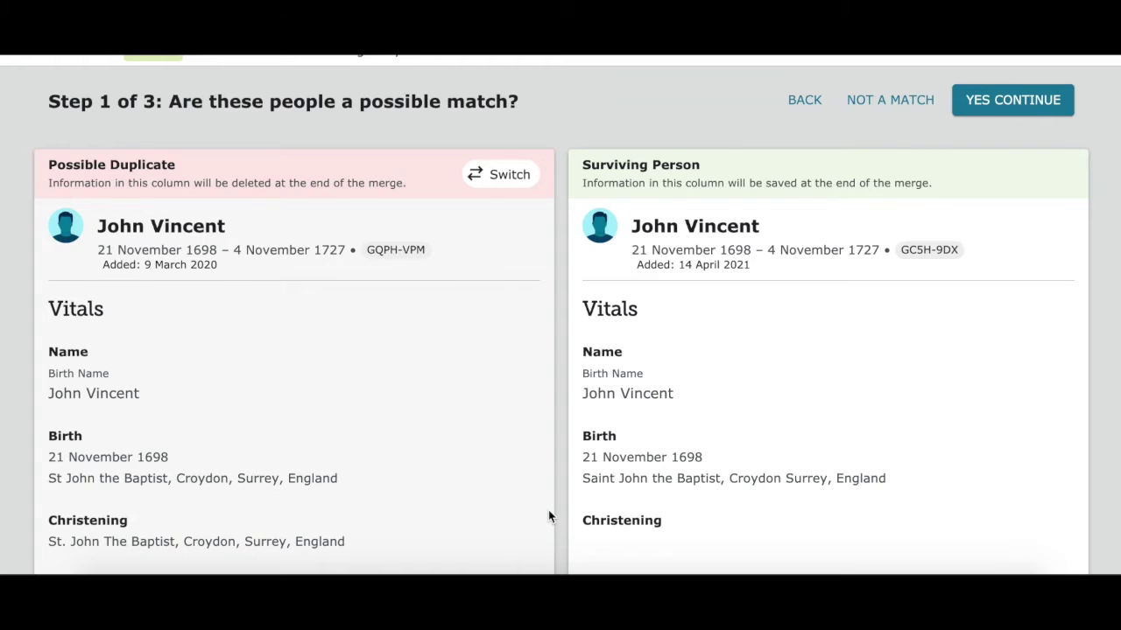
pyautogui.scroll(-2, 548, 516)
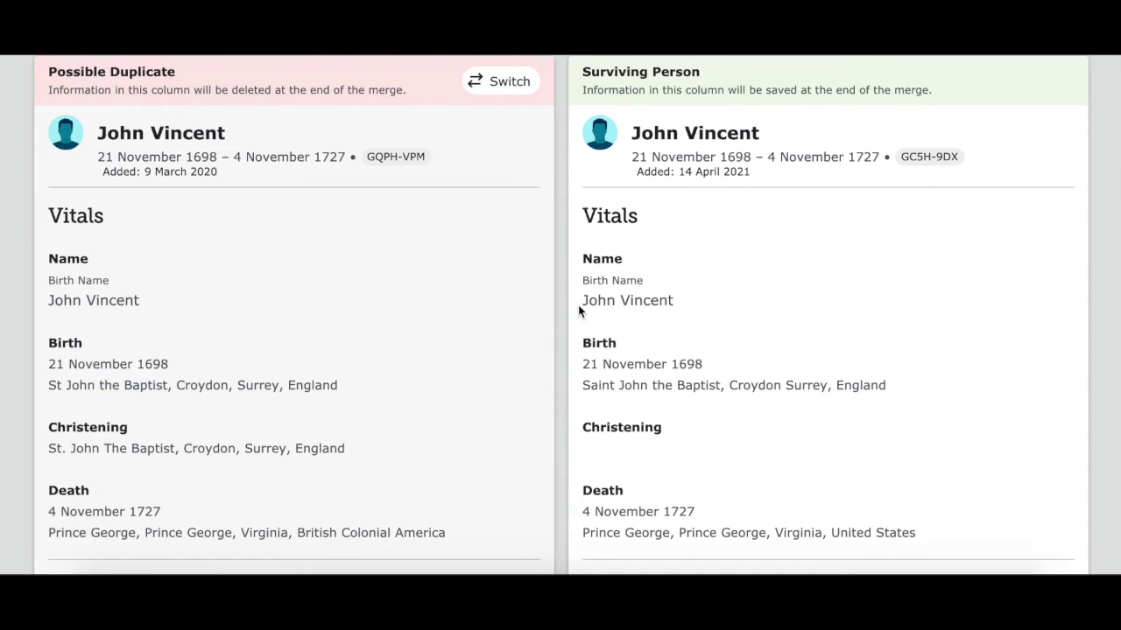
pyautogui.scroll(-3, 516, 324)
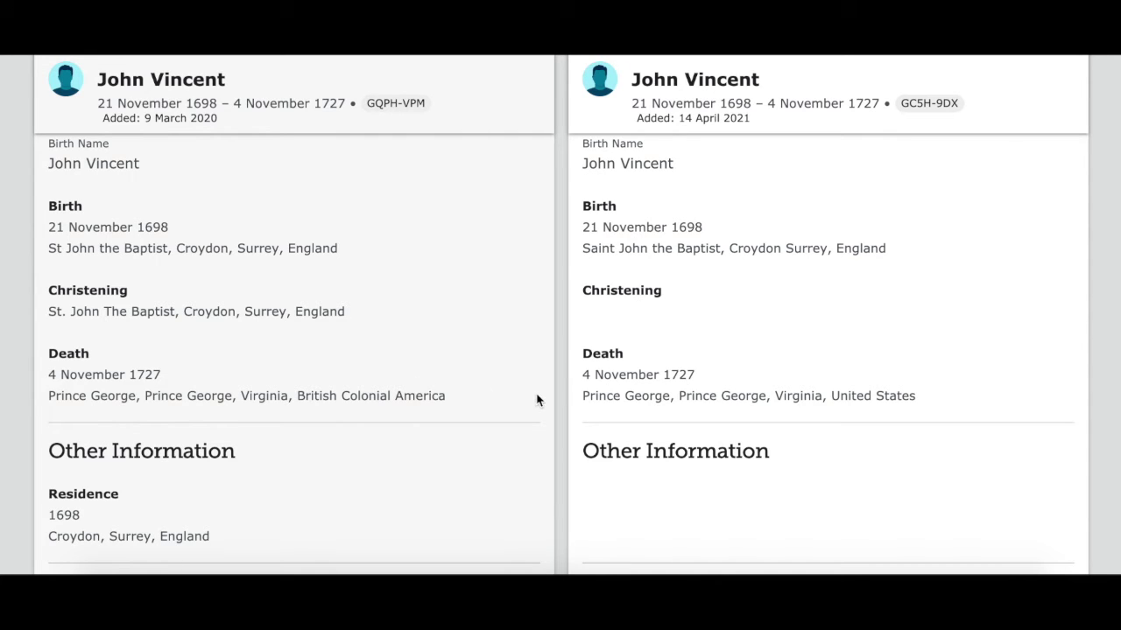
pyautogui.scroll(-5, 537, 395)
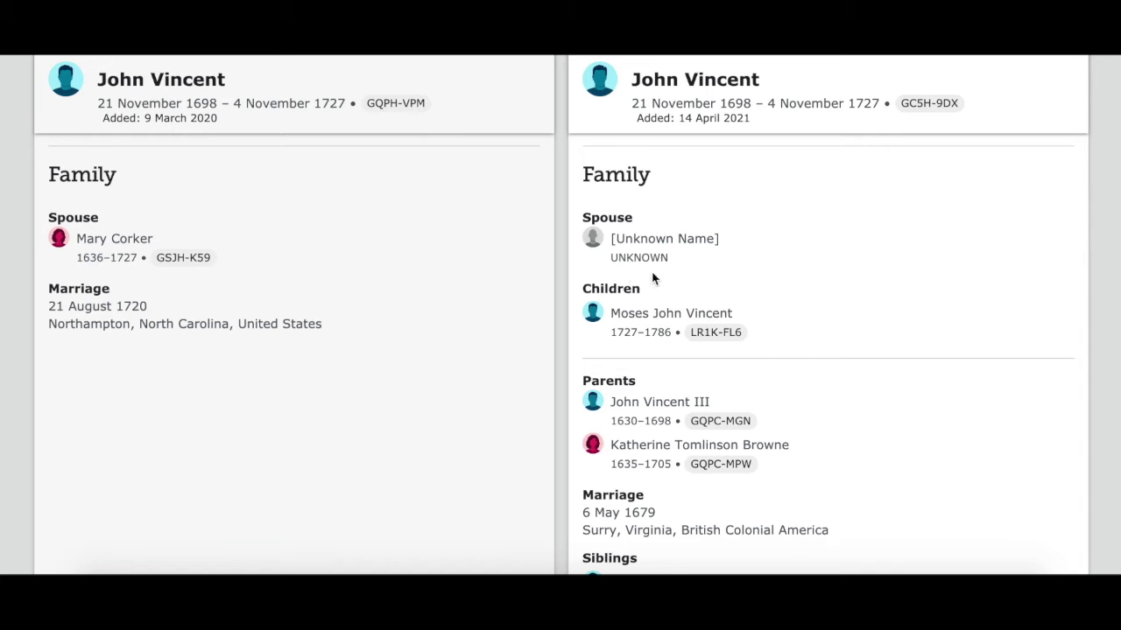
pyautogui.scroll(-3, 500, 375)
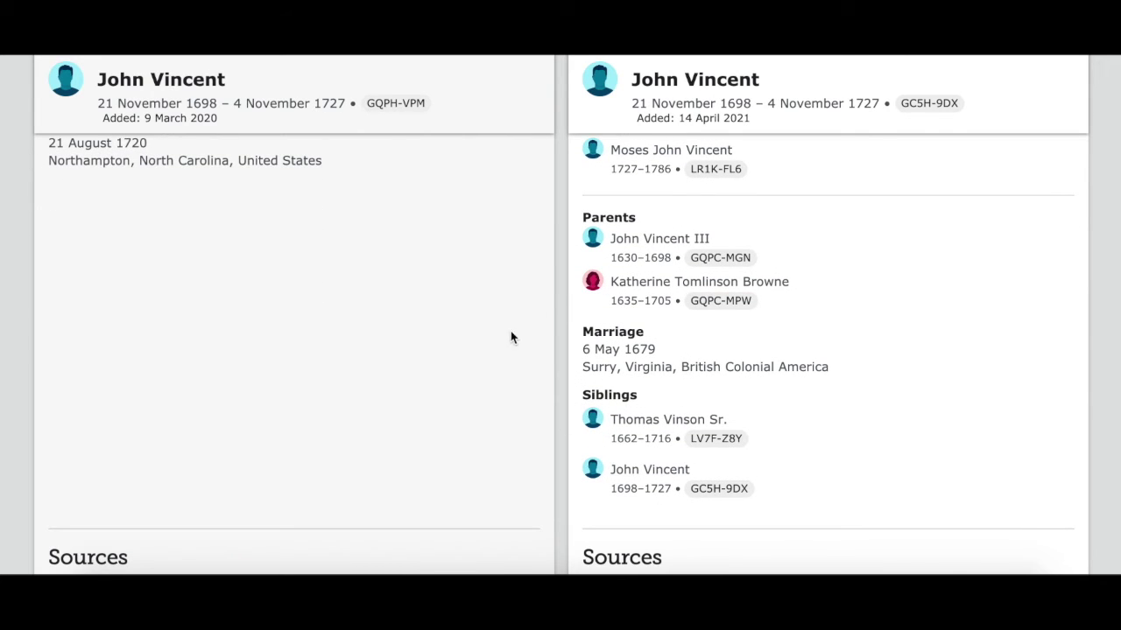
pyautogui.scroll(-4, 514, 466)
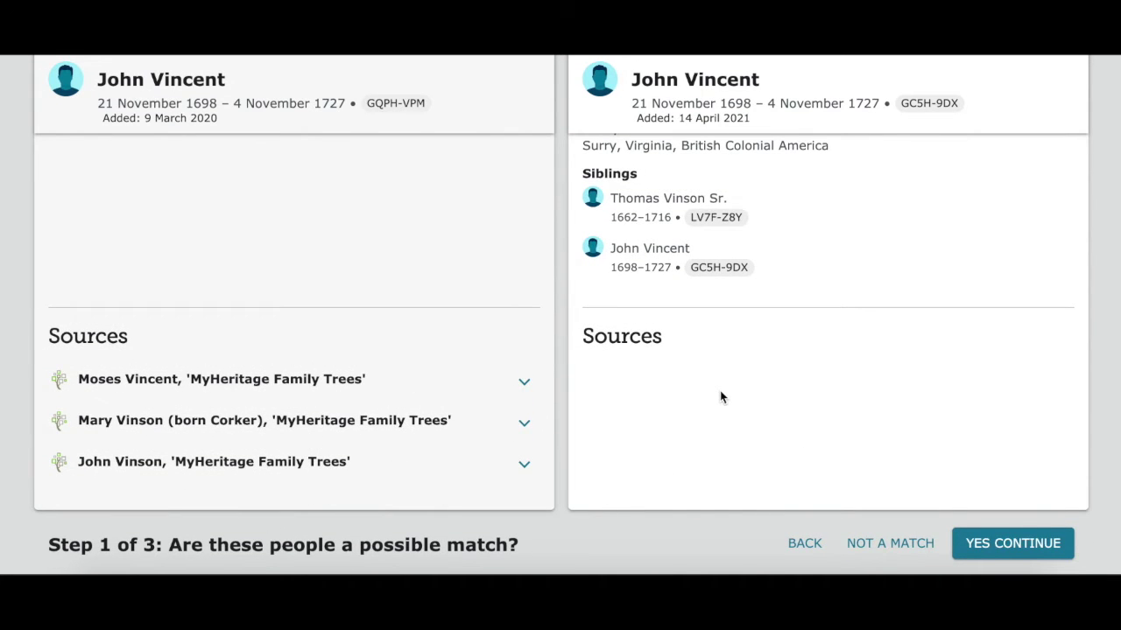
pyautogui.scroll(10, 720, 392)
pyautogui.scroll(3, 720, 390)
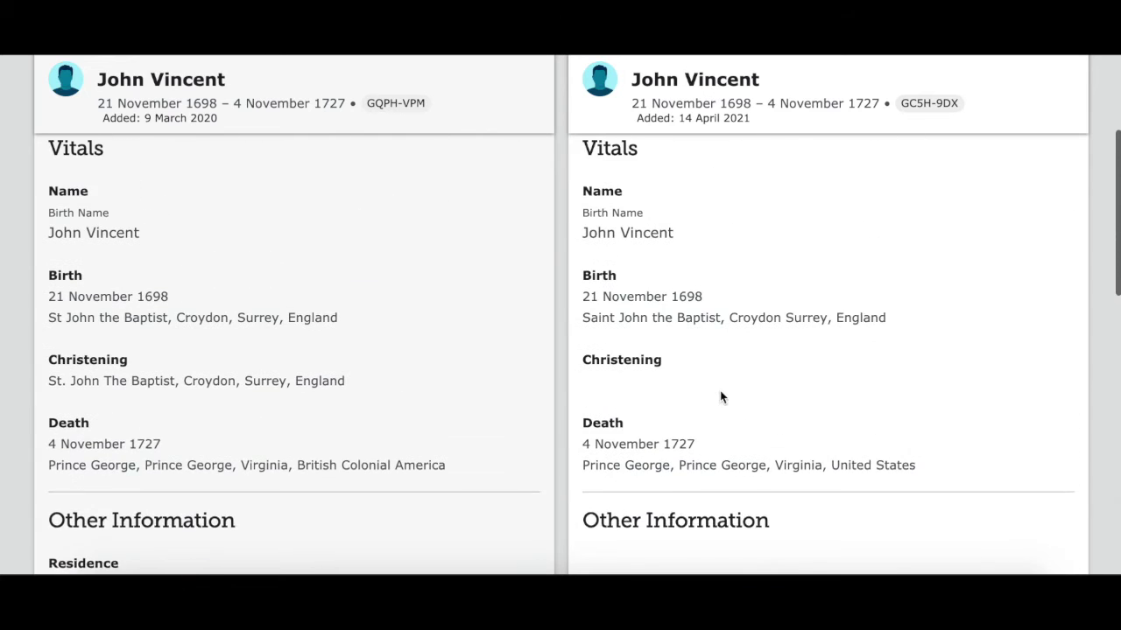
pyautogui.scroll(-10, 723, 406)
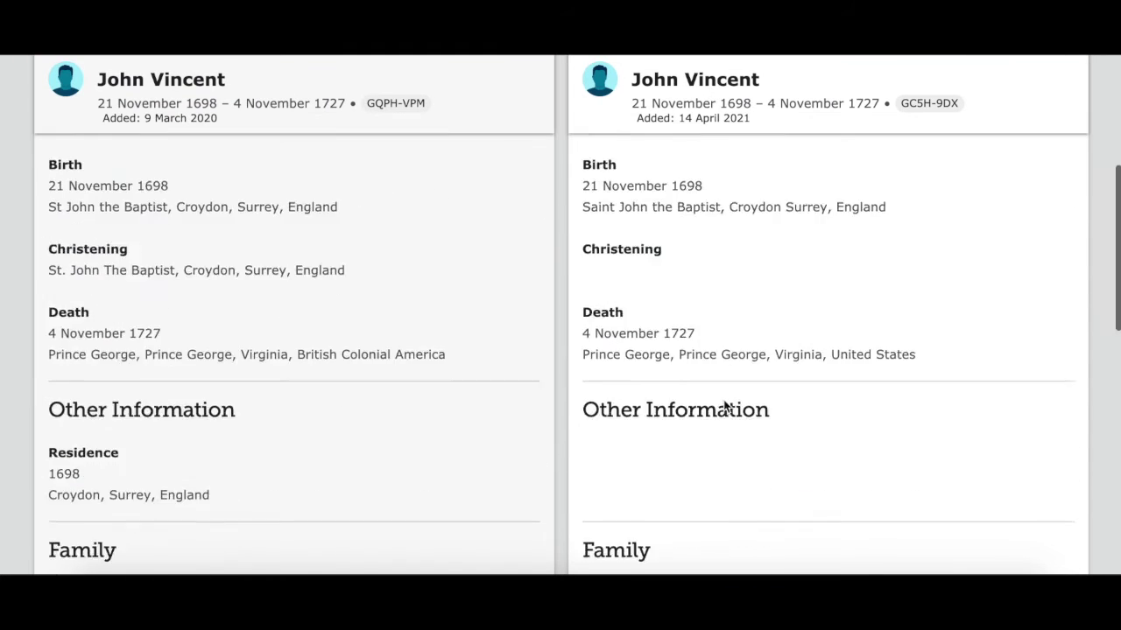
pyautogui.scroll(-2, 725, 407)
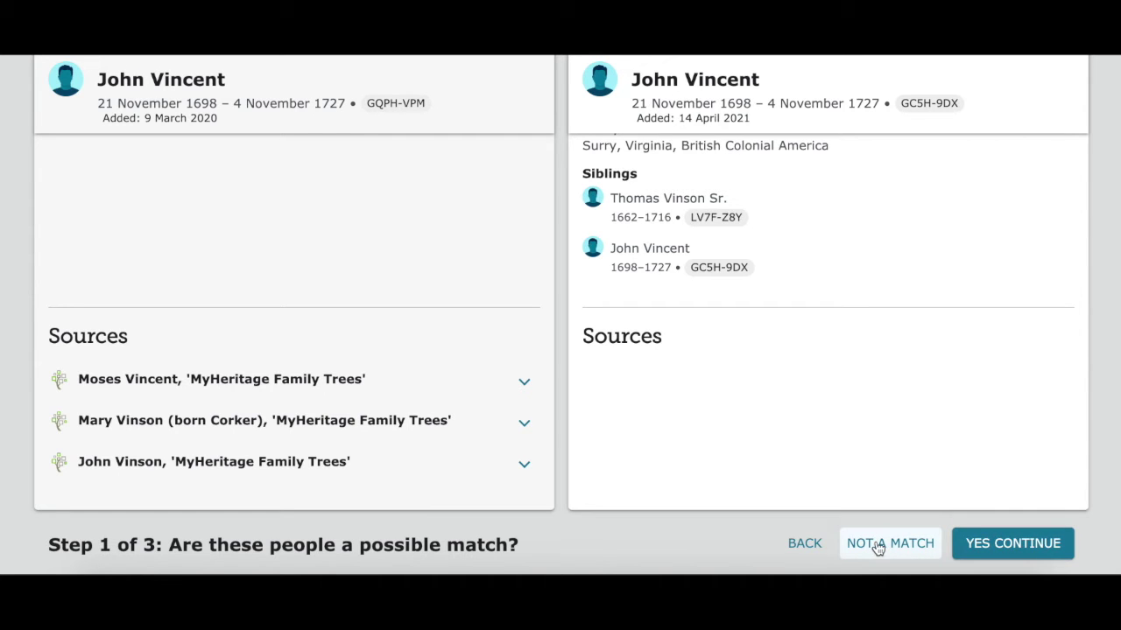
# Confirm the records match, review the green moved items in Step 2, and continue to Step 3
pyautogui.click(1009, 544)
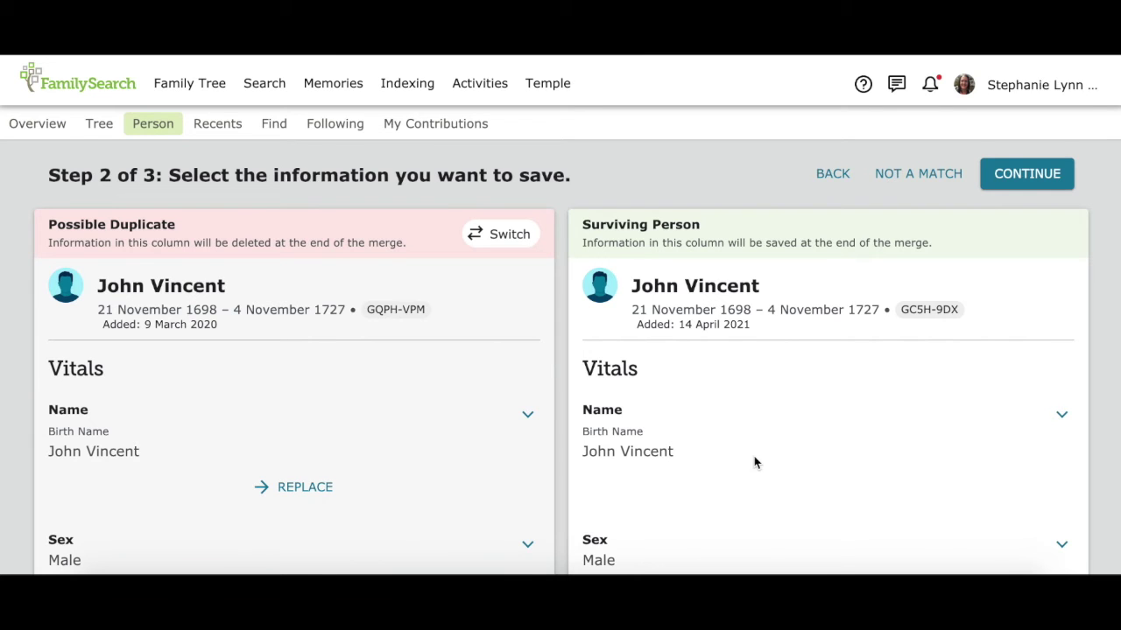
pyautogui.scroll(-2, 755, 456)
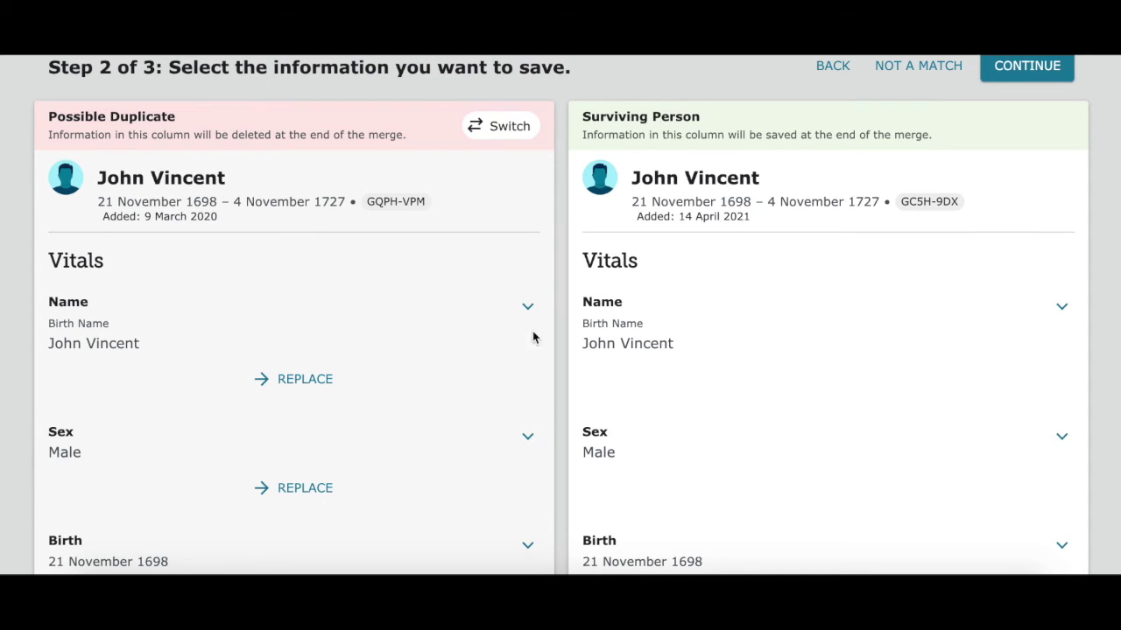
pyautogui.scroll(-2, 490, 464)
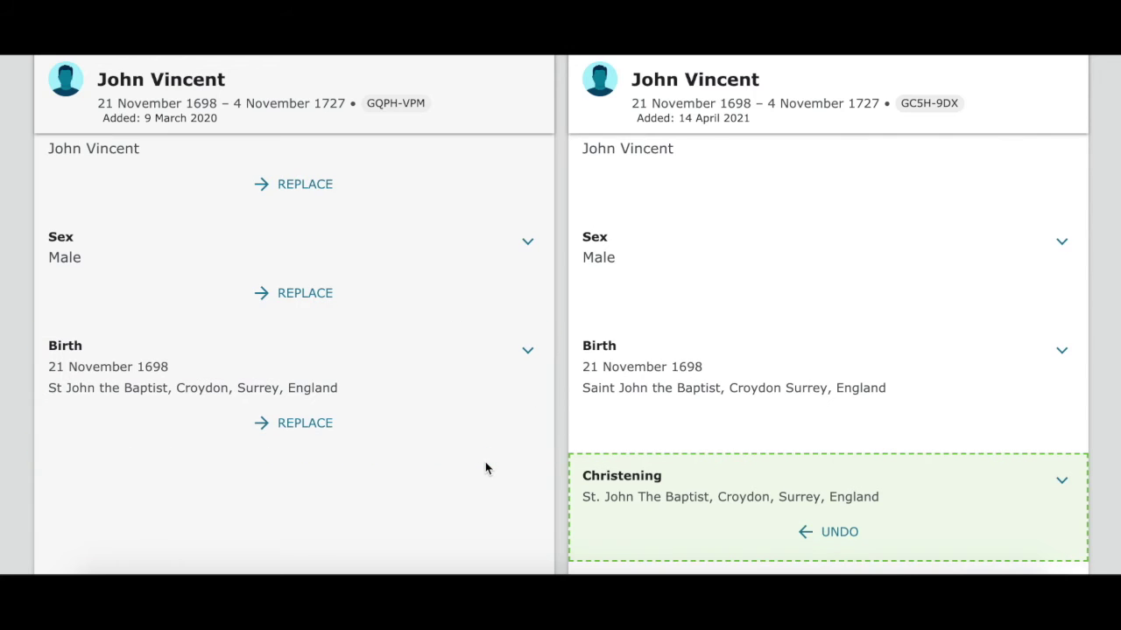
pyautogui.scroll(-1, 485, 469)
pyautogui.scroll(-3, 485, 463)
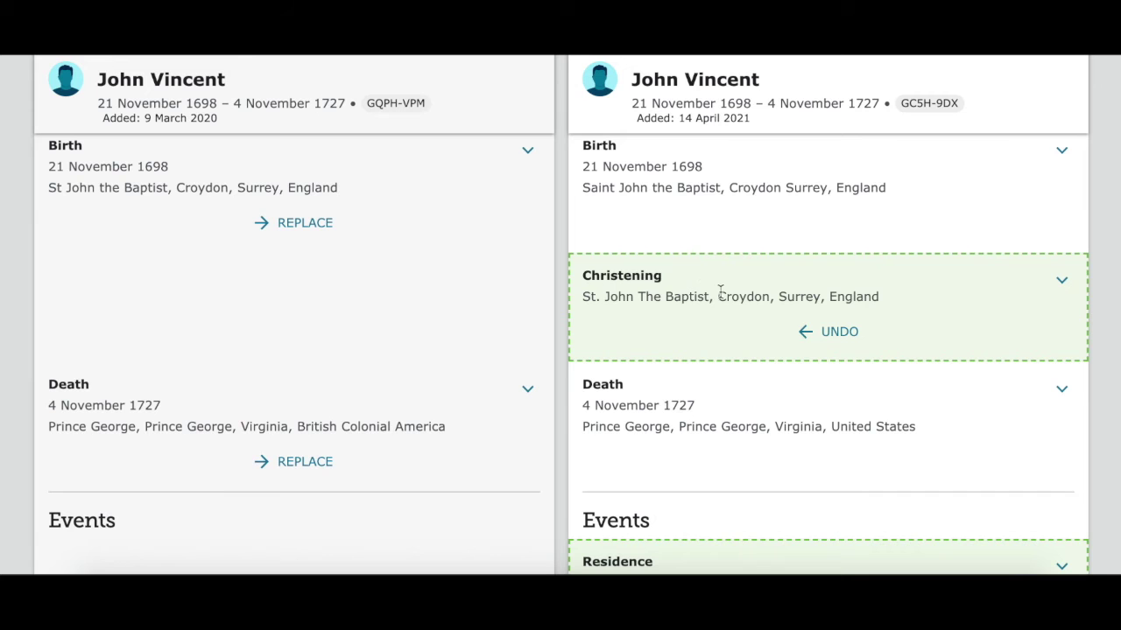
pyautogui.scroll(-5, 636, 394)
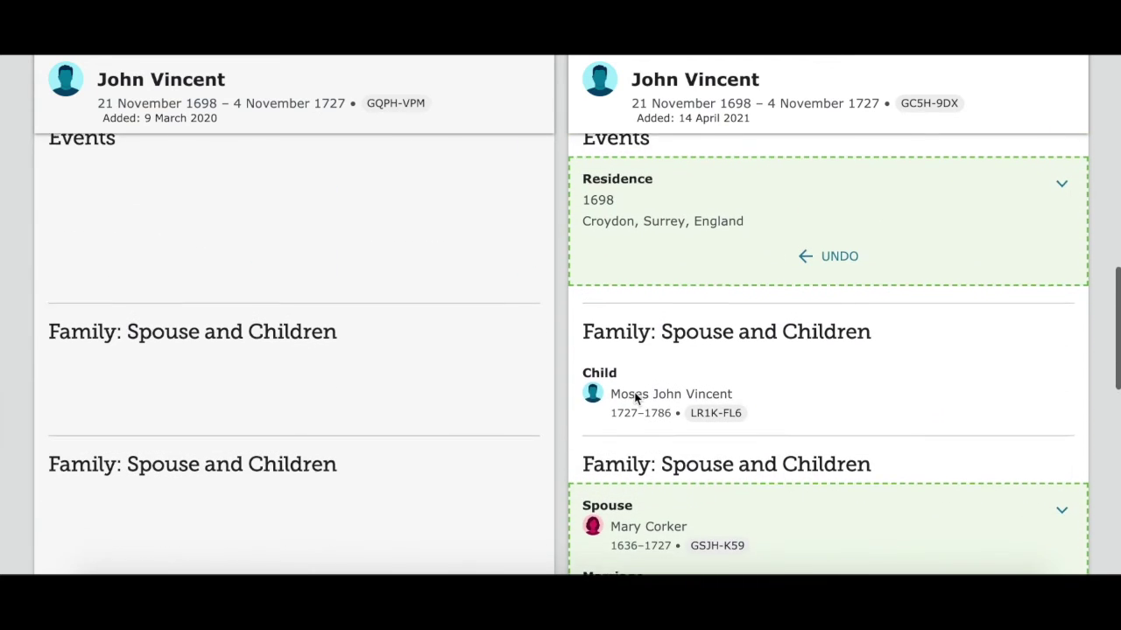
pyautogui.scroll(-3, 636, 398)
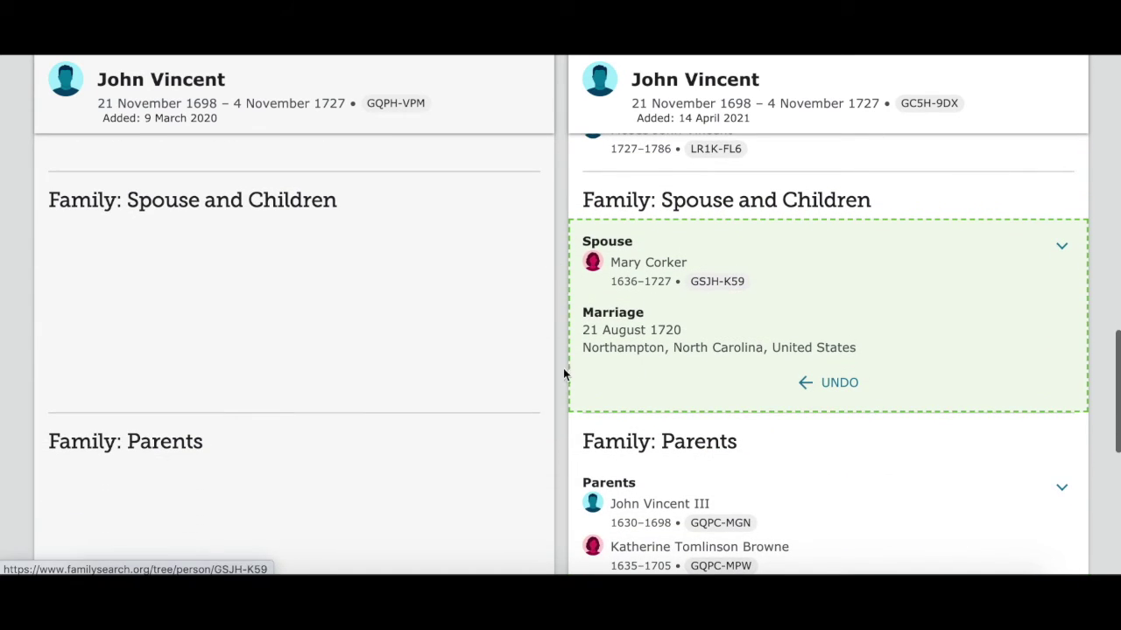
pyautogui.scroll(-5, 574, 408)
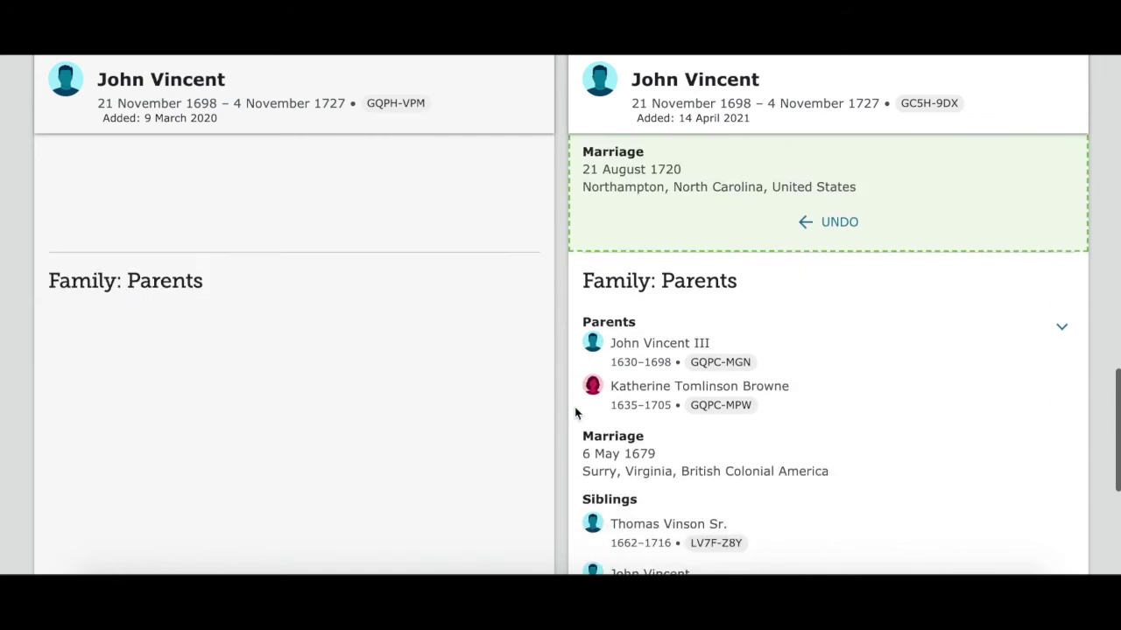
pyautogui.scroll(-2, 574, 411)
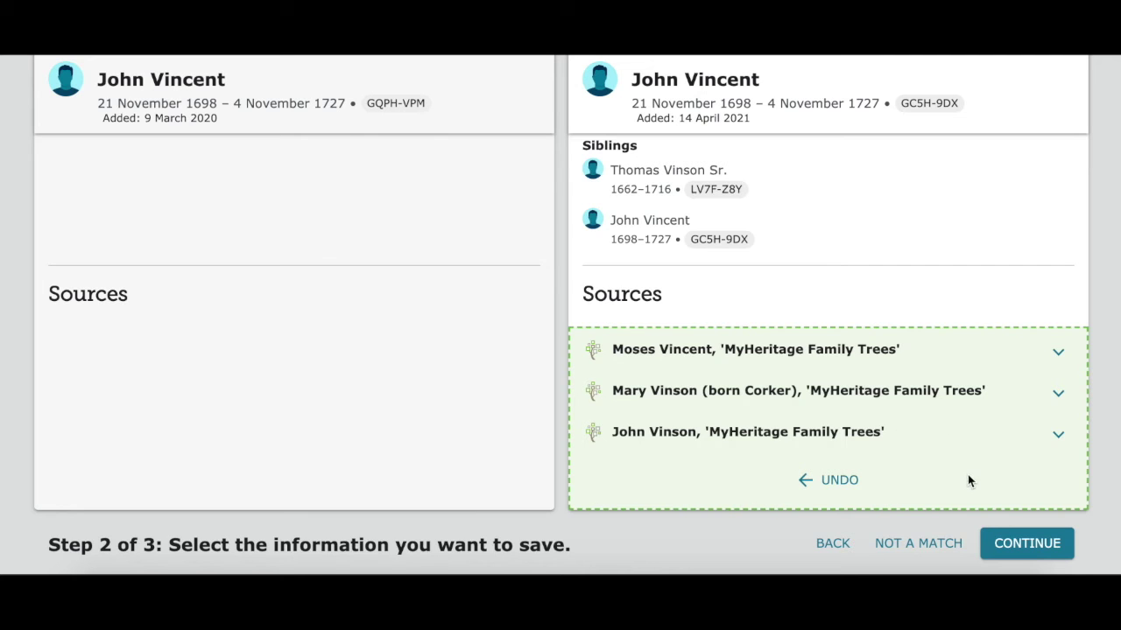
pyautogui.click(1006, 550)
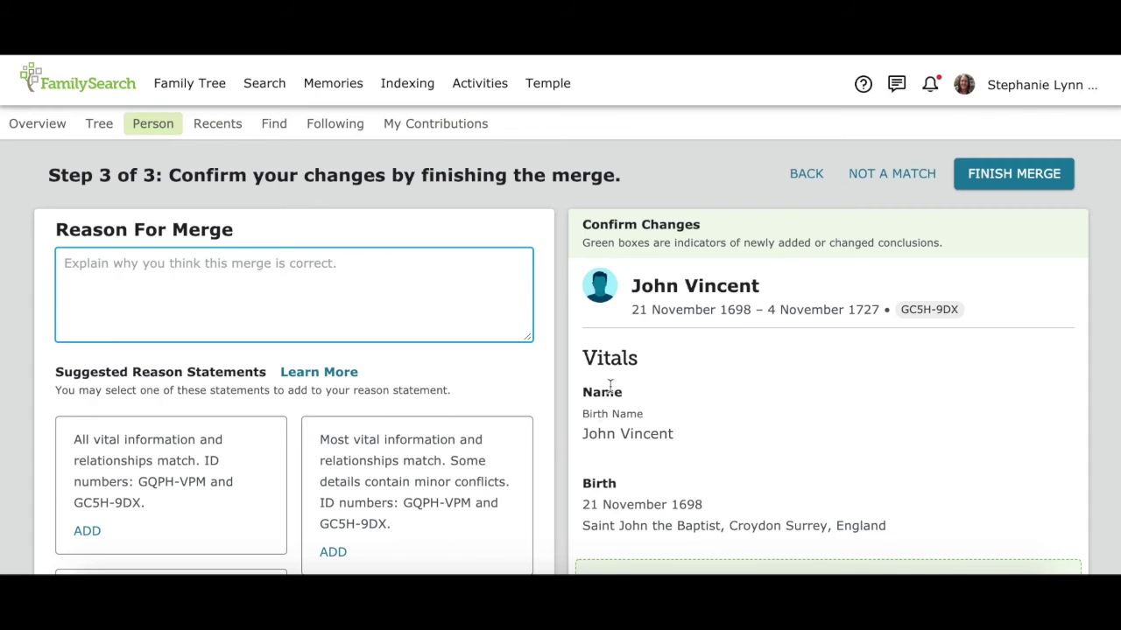
# Add the 'all vital information and relationships match' reason and finish the merge
pyautogui.scroll(-3, 550, 450)
pyautogui.scroll(1, 550, 450)
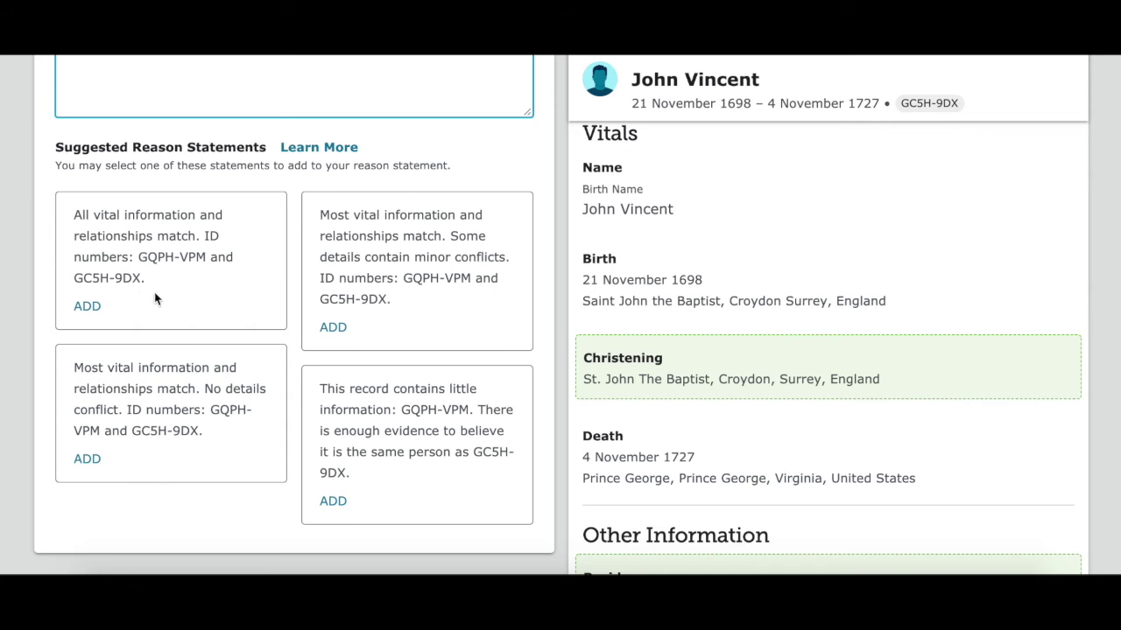
pyautogui.click(87, 308)
pyautogui.scroll(-10, 578, 401)
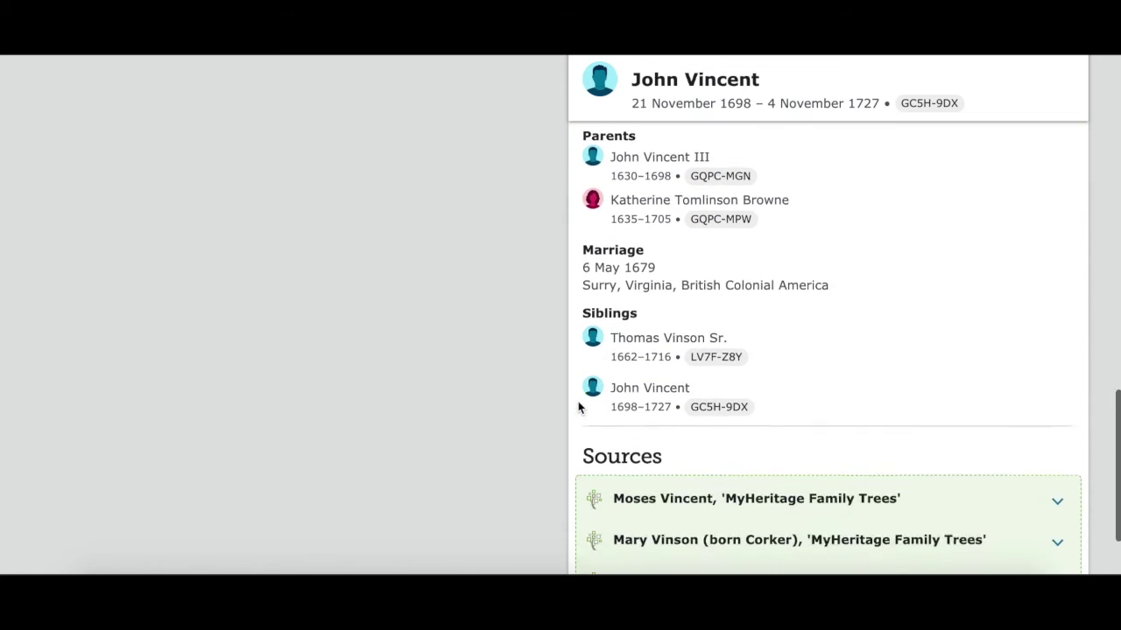
pyautogui.scroll(-2, 578, 401)
pyautogui.click(1015, 544)
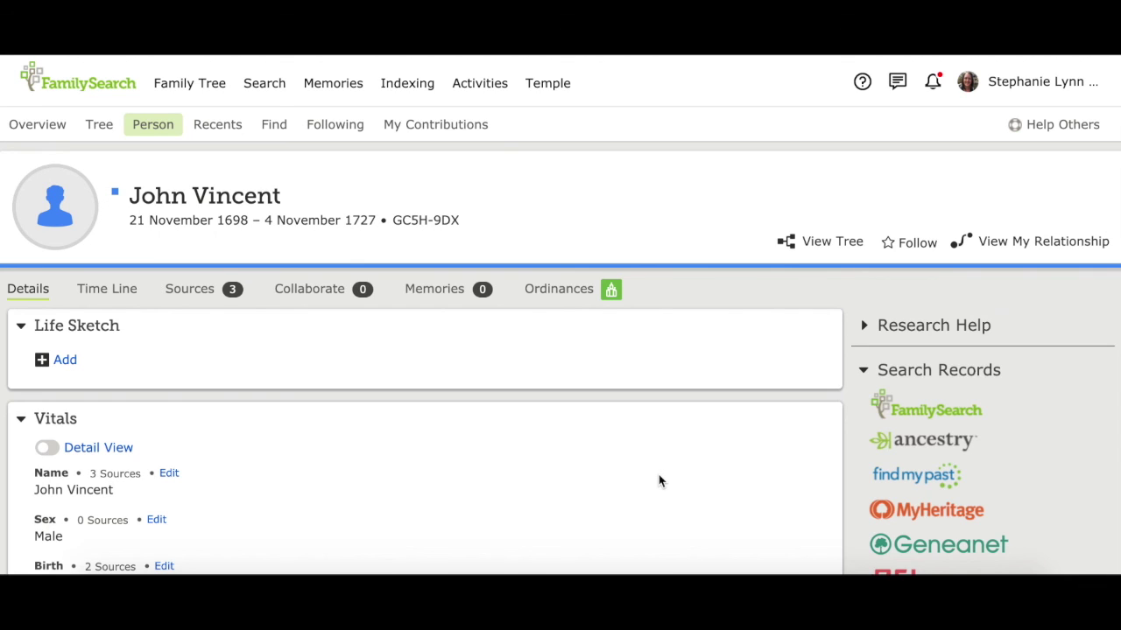
# Review the merged record's ordinances: baptism and confirmation completed, initiatory and endowment in progress
pyautogui.click(557, 291)
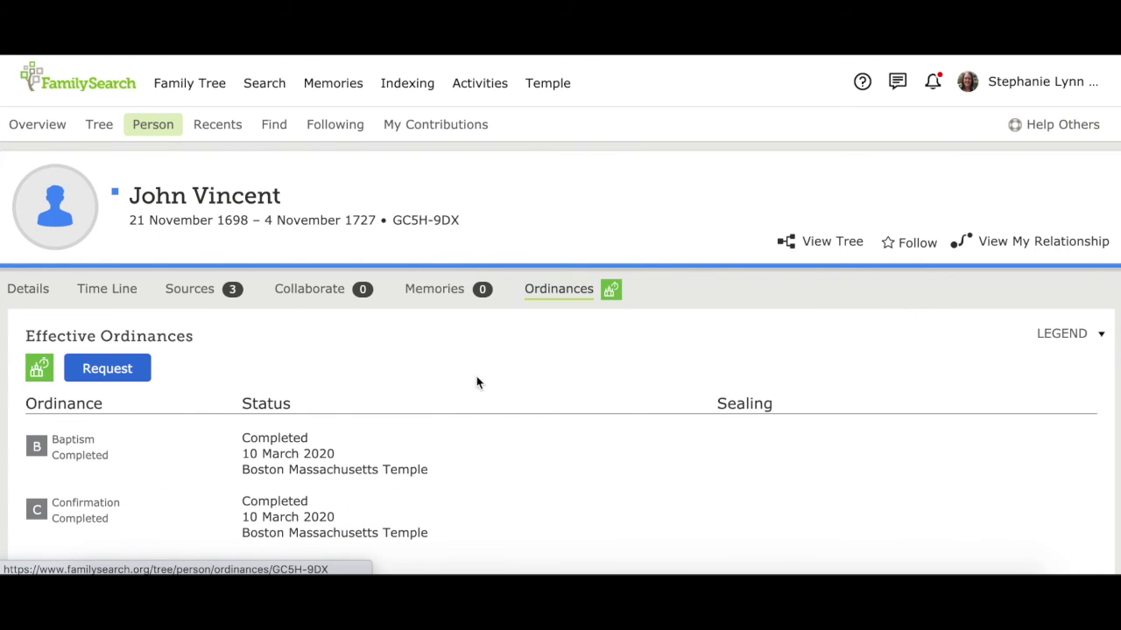
pyautogui.scroll(-2, 430, 483)
pyautogui.scroll(-2, 430, 484)
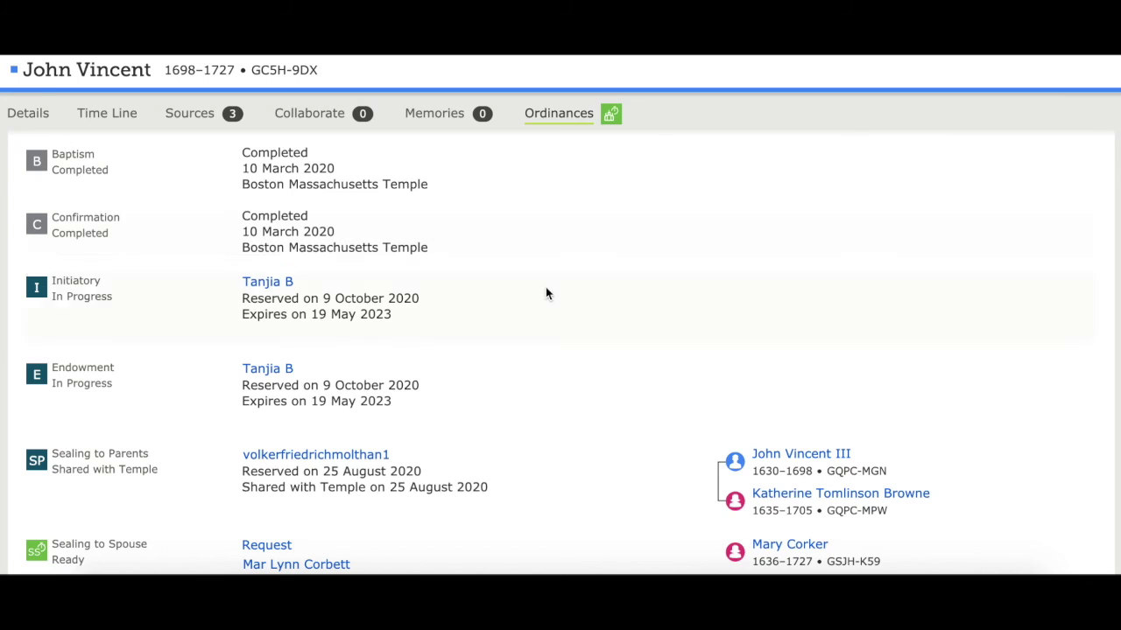
pyautogui.scroll(4, 546, 292)
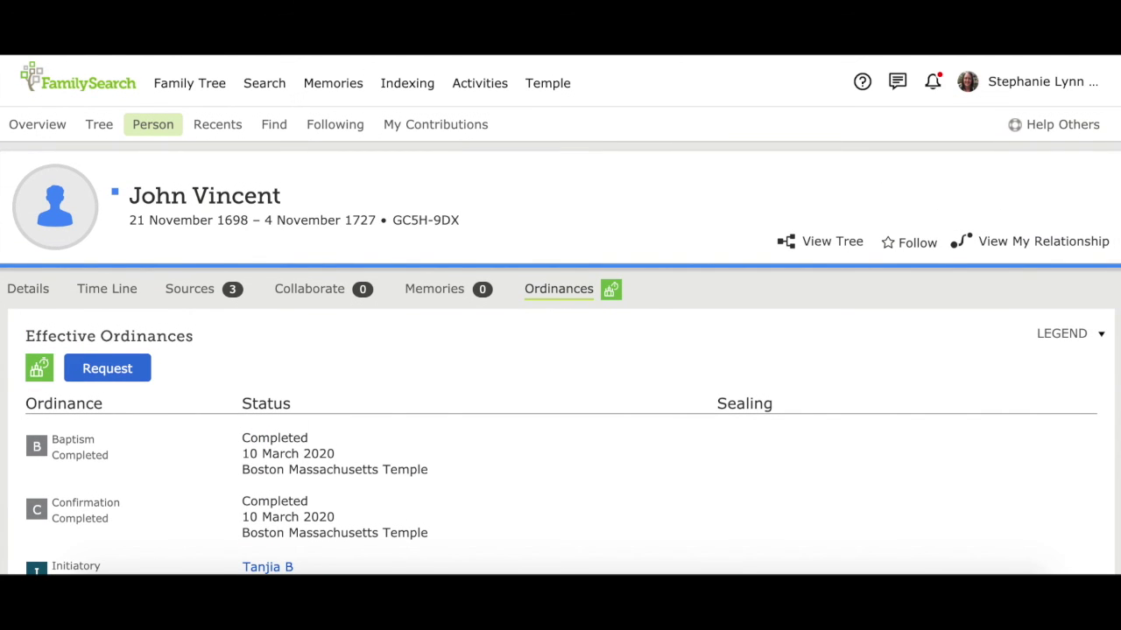